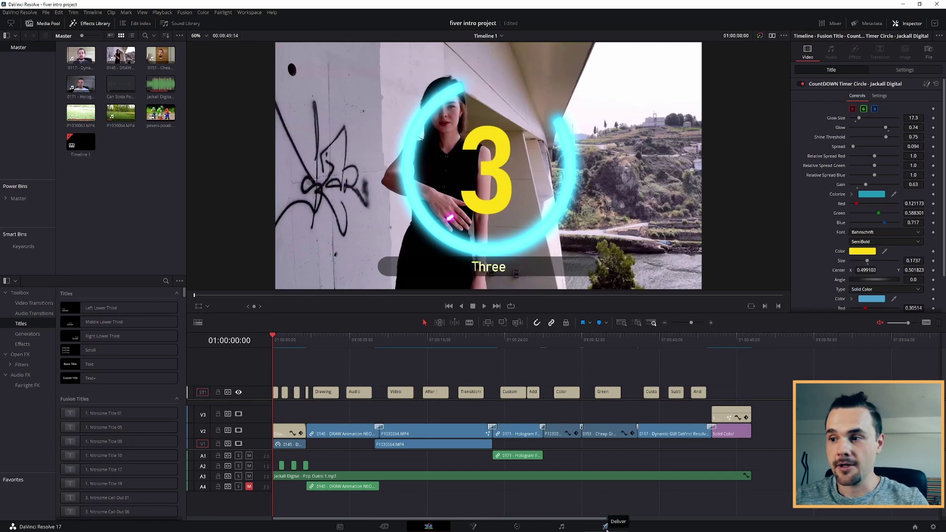
Step: Switch to the Deliver page to show the MP4 H.264 1920x1080 render settings and queue
left_click(605, 527)
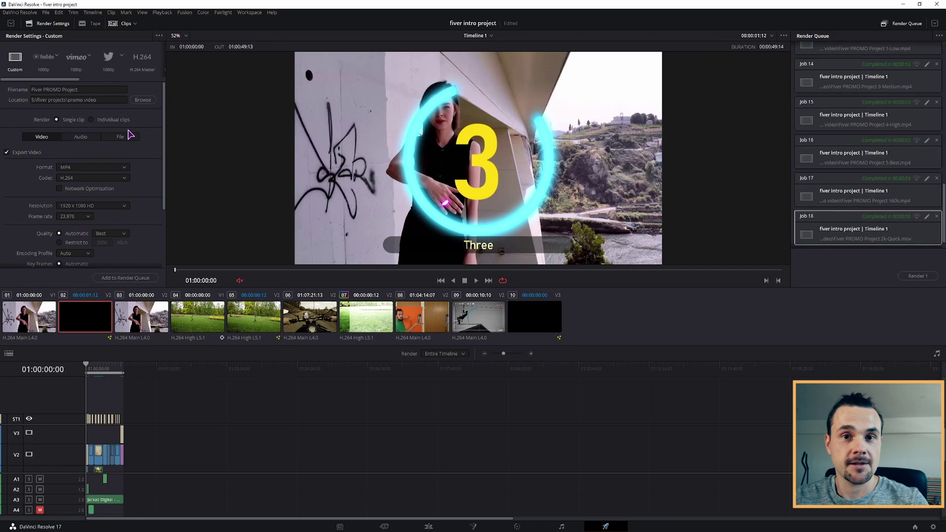
left_click(113, 87)
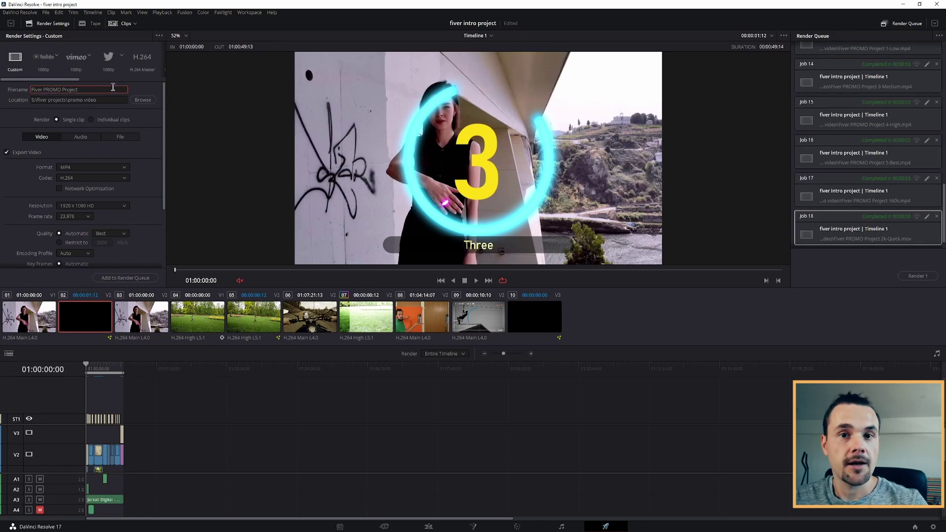
left_click(112, 98)
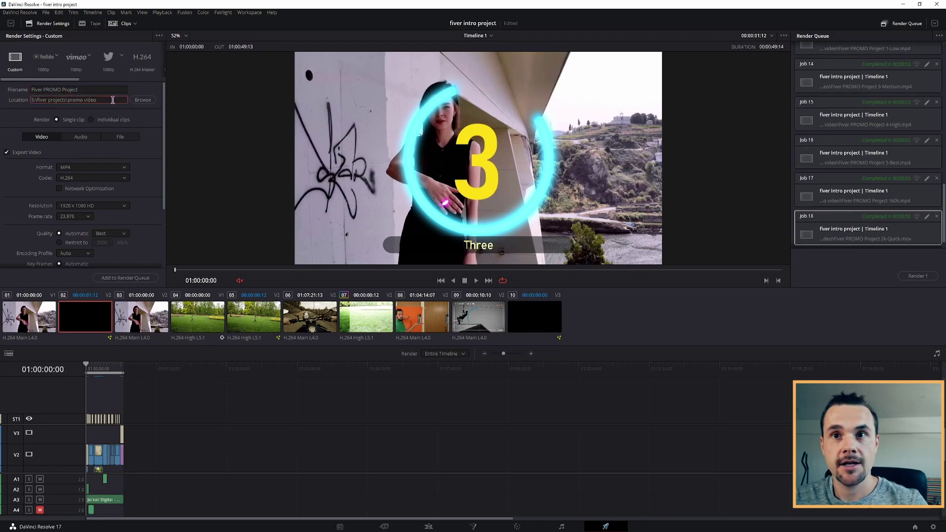
left_click(122, 170)
left_click(87, 248)
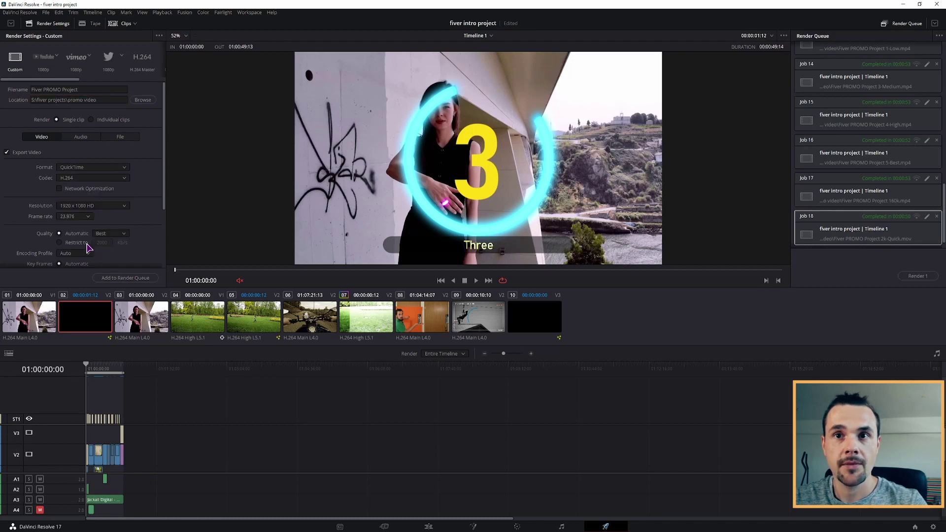
left_click(94, 167)
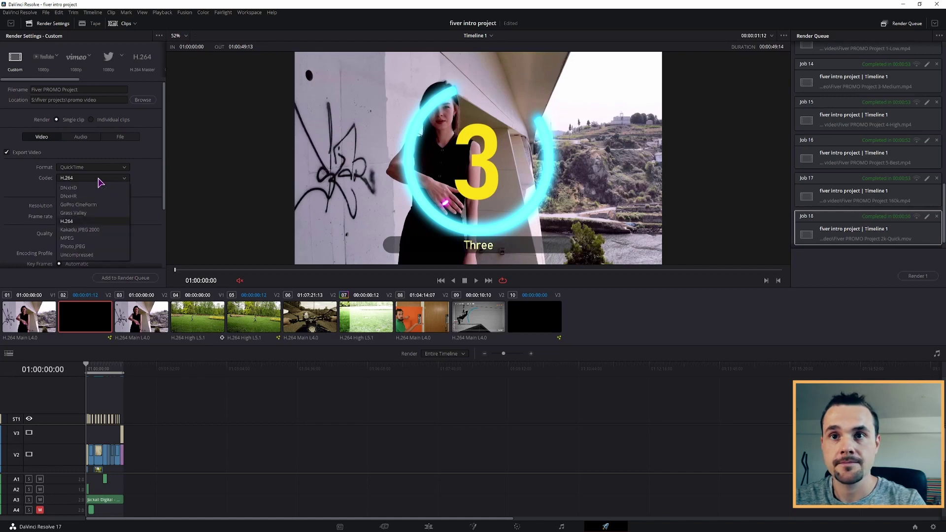
left_click(87, 229)
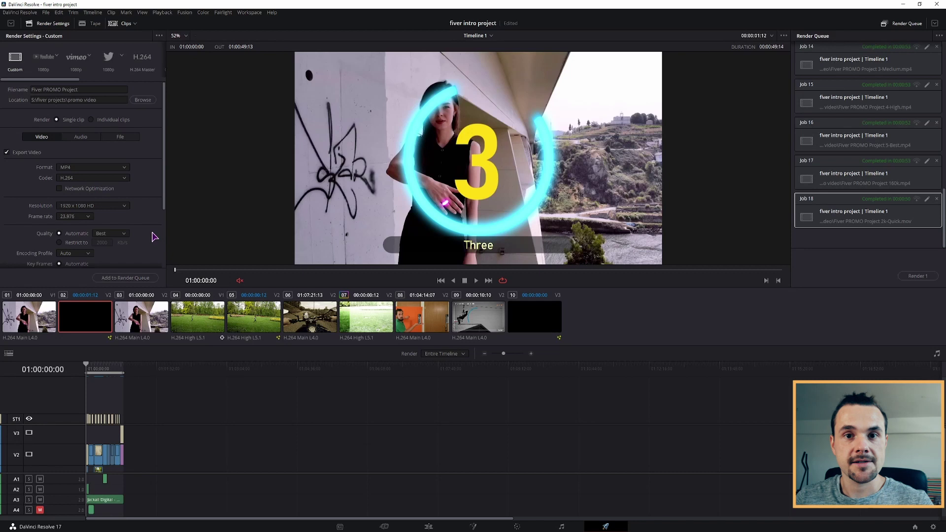
left_click(124, 234)
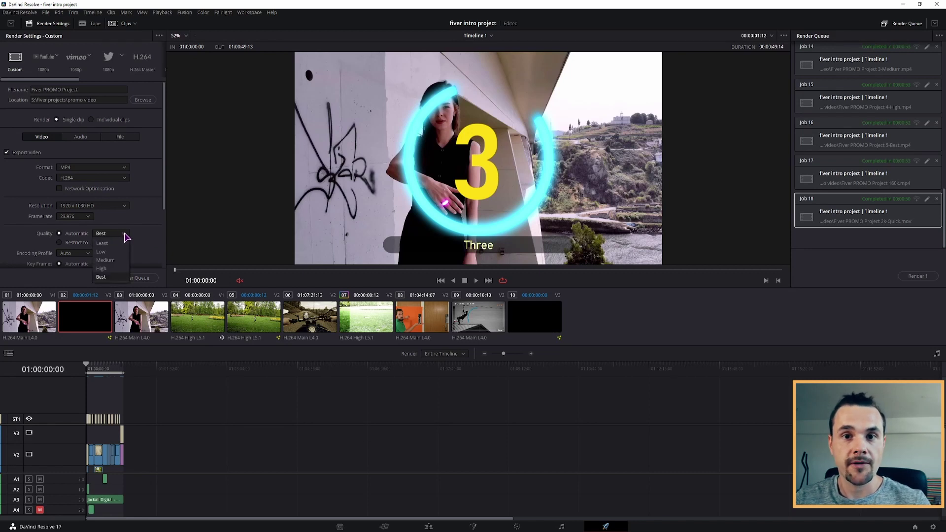
left_click(143, 237)
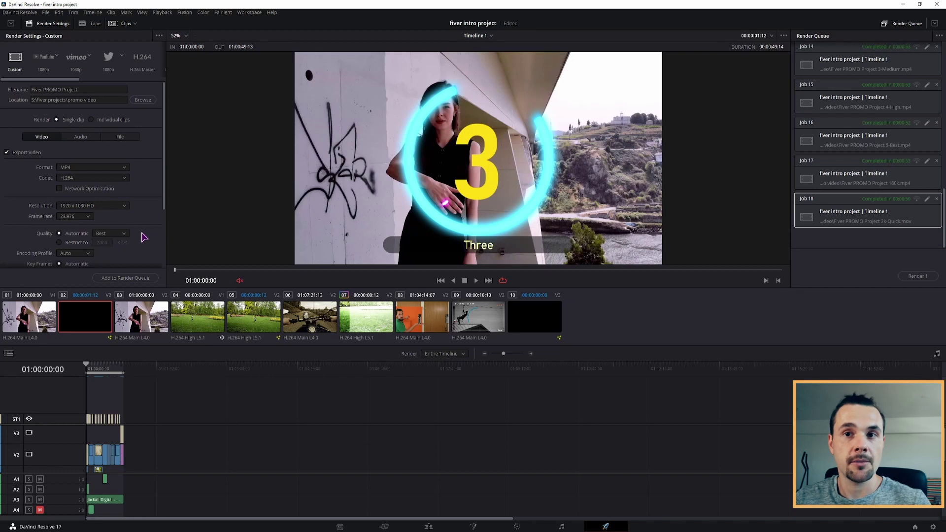
left_click(123, 234)
left_click(119, 278)
left_click(80, 244)
left_click(102, 243)
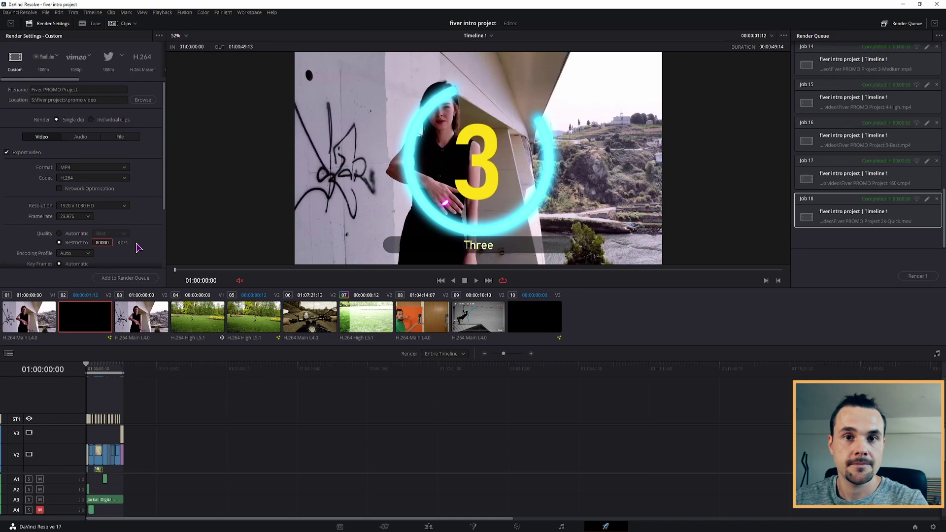
left_click(74, 234)
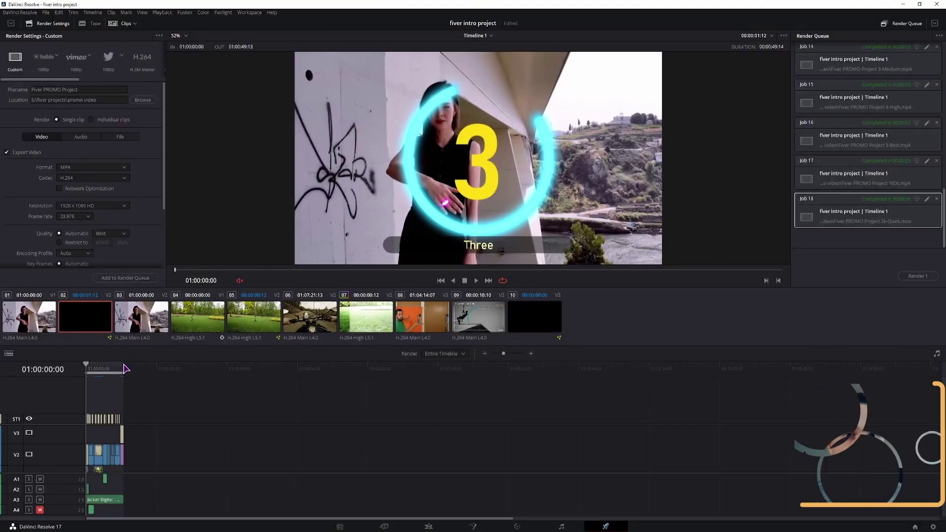
Step: Park the playhead at 01:00:36:02 and bring up the promo video folder in File Explorer
left_click(125, 368)
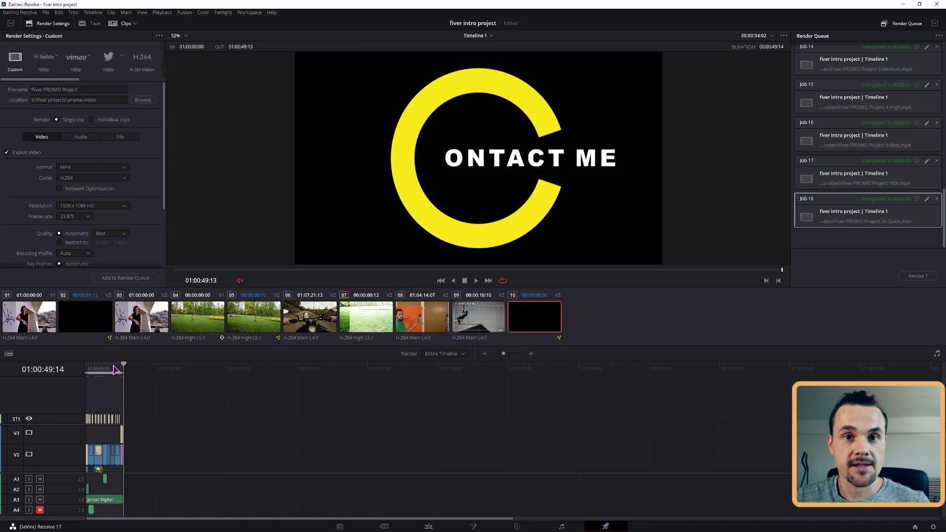
left_click(114, 368)
key("alt+Tab")
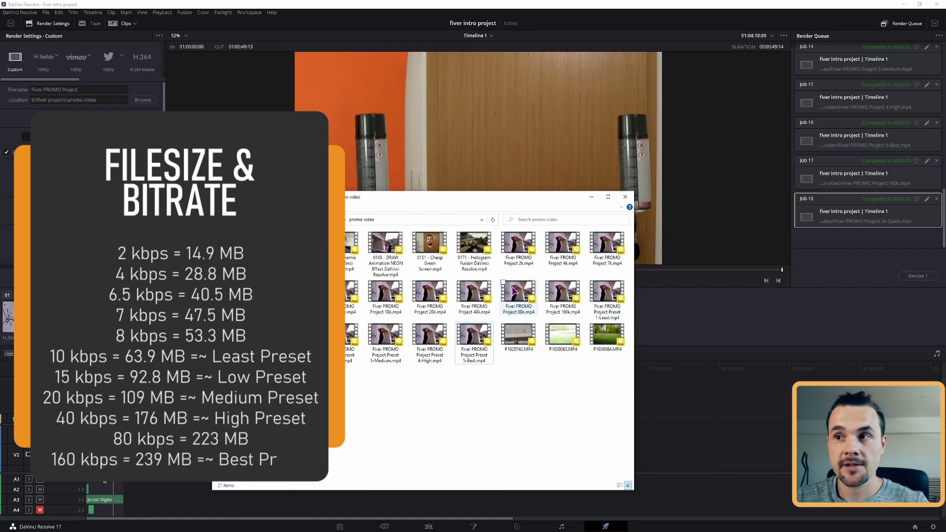
Step: Compare sizes of the 2k, 4k, 10k, 20k, Preset 1-Least and Preset 3-Medium renders
left_click(517, 246)
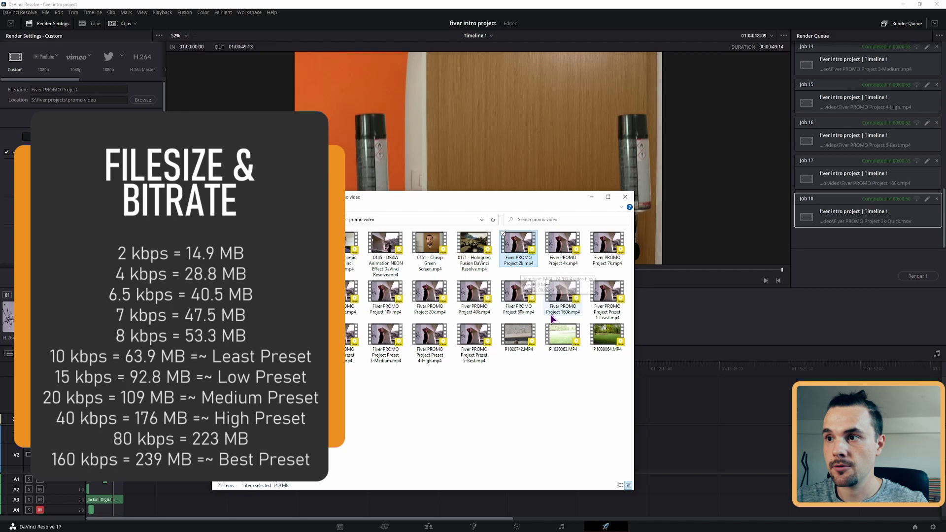
mouse_move(568, 318)
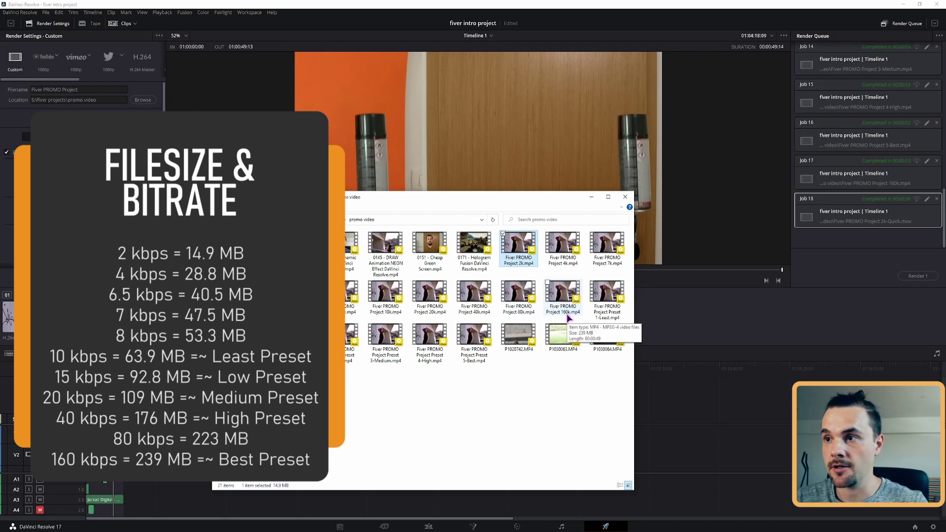
left_click(568, 255)
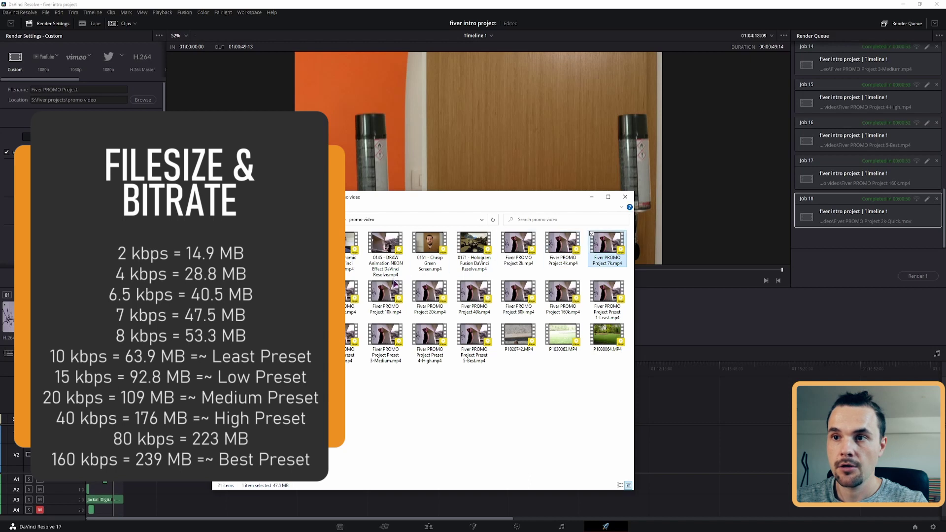
left_click(394, 313)
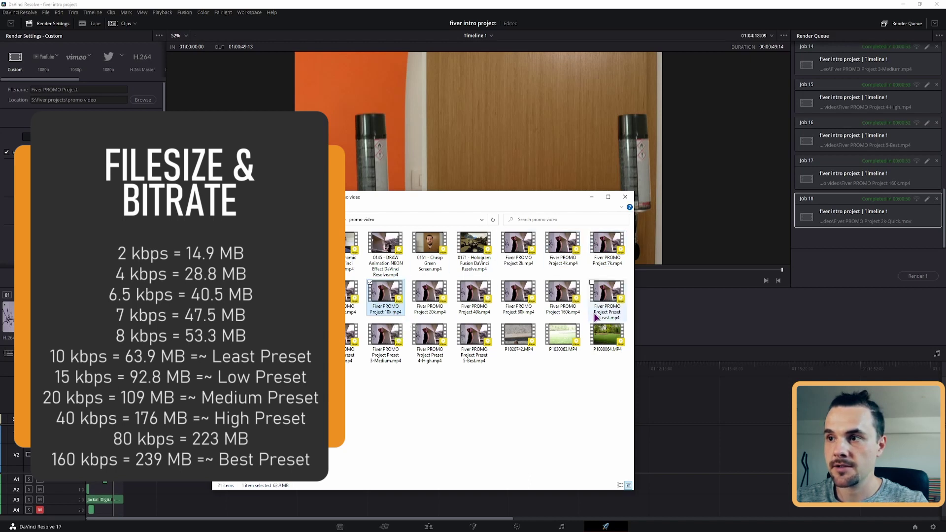
left_click(609, 310)
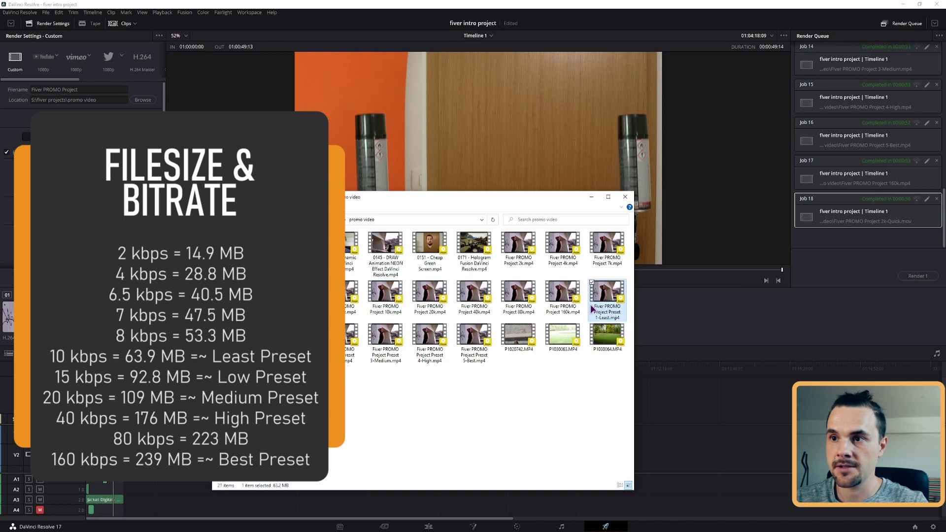
left_click(425, 298)
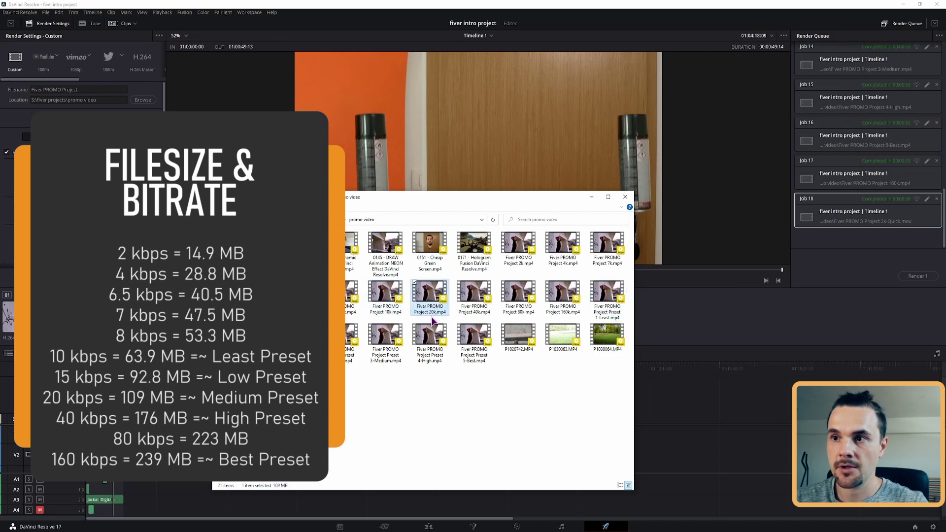
left_click(391, 352)
Step: Check sizes of the 40k, 160k, Preset 4-High and Preset 5-Best renders
left_click(429, 301)
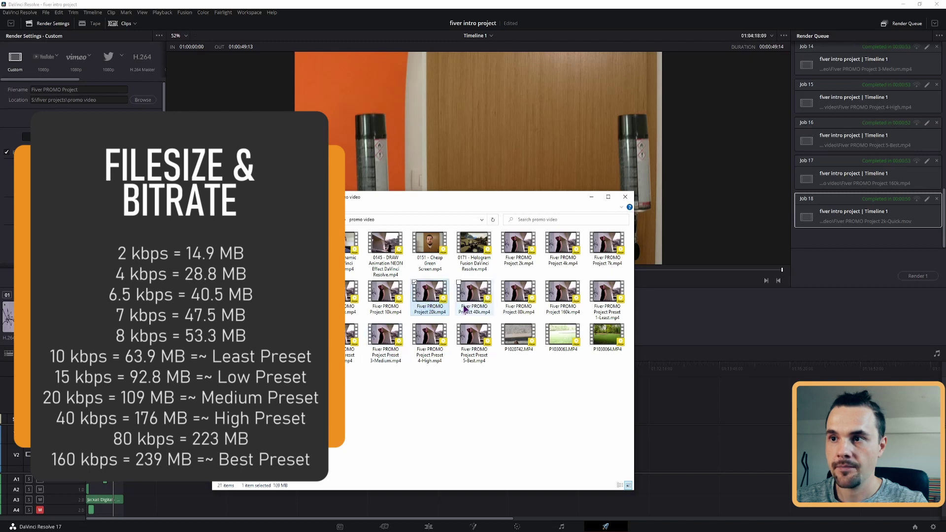
left_click(474, 303)
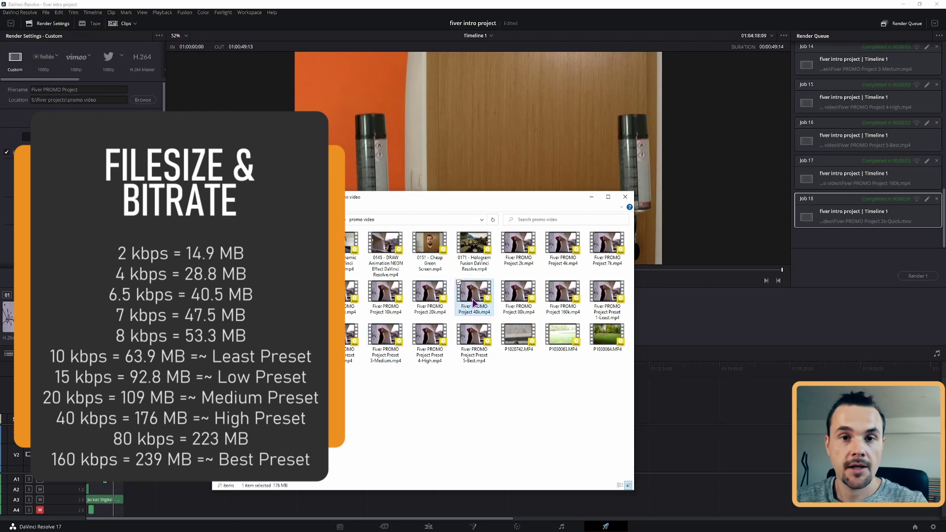
left_click(430, 347)
left_click(514, 303)
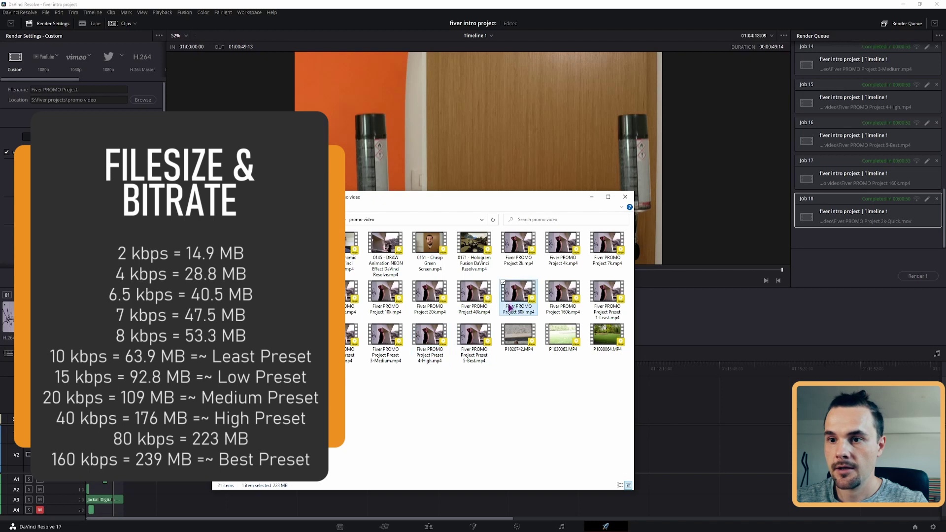
left_click(474, 347)
left_click(514, 312)
left_click(566, 307)
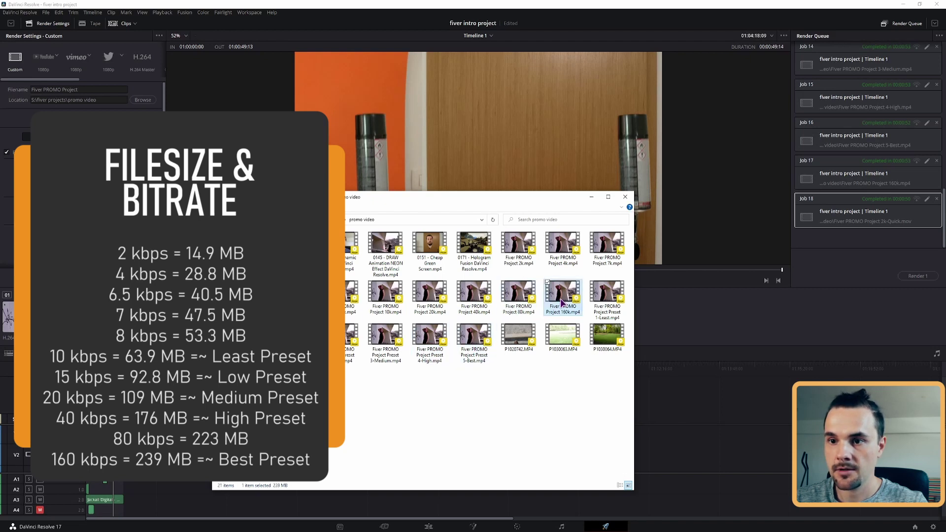
left_click(474, 347)
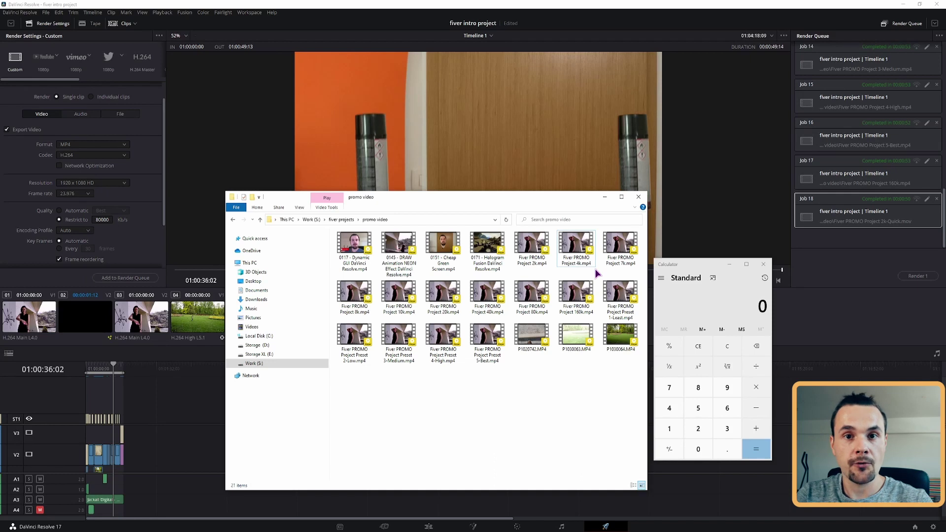
Step: Check the file sizes of the 4k and 7k renders
left_click(591, 264)
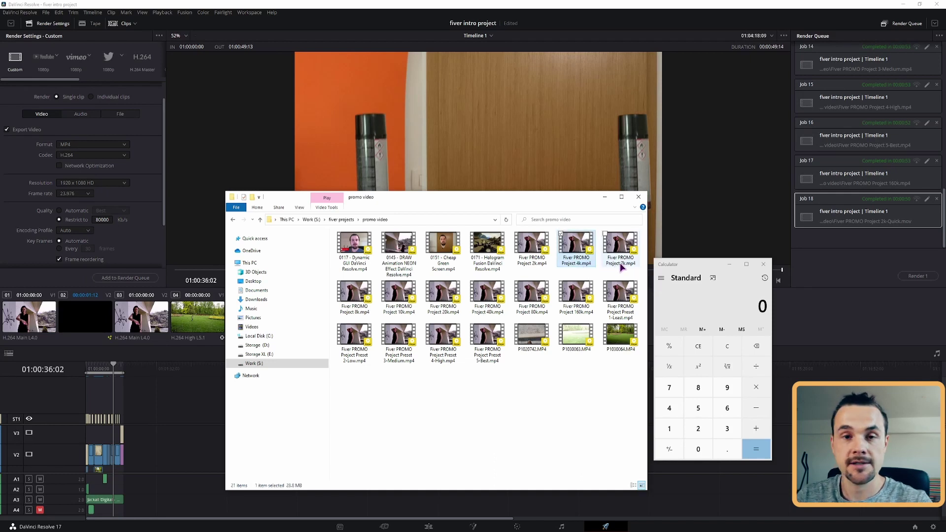
left_click(620, 263)
left_click(598, 270)
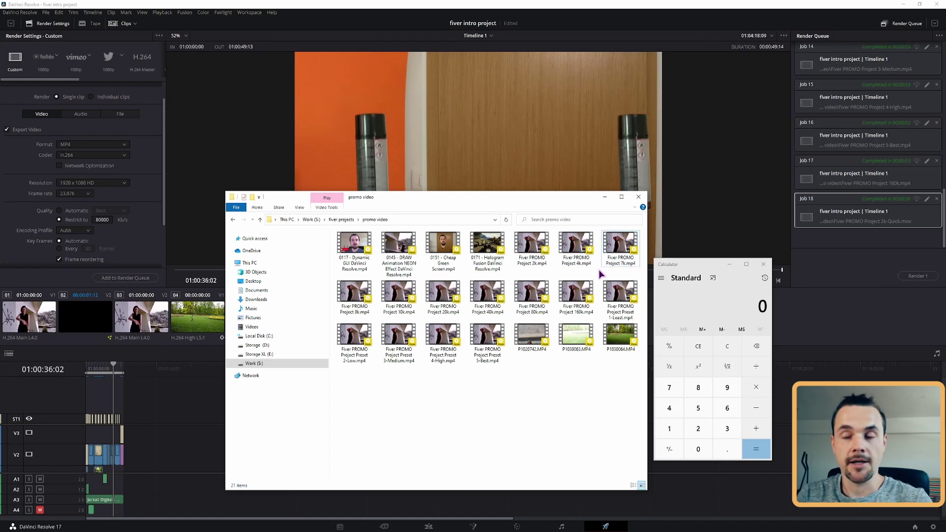
Step: In Calculator, compute 40 × 8 × 1024 = 327,680
left_click(702, 263)
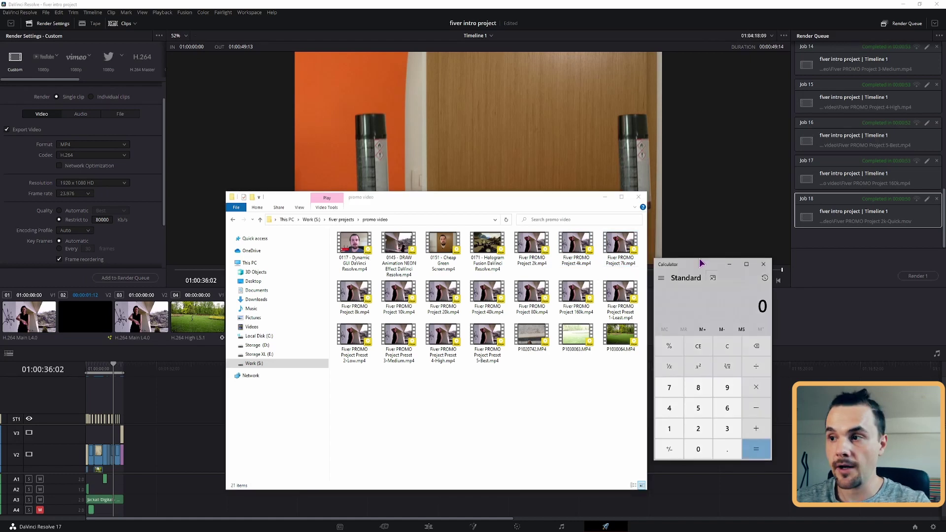
left_click(669, 408)
left_click(696, 450)
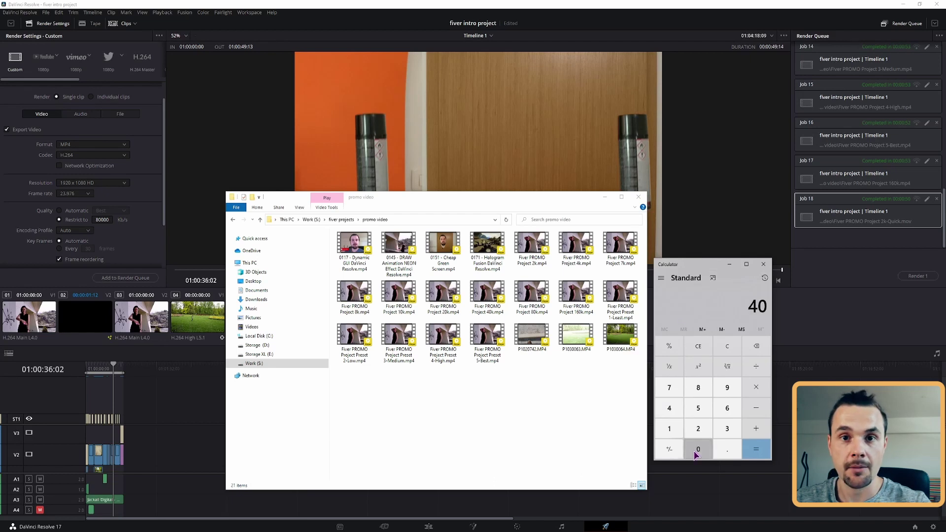
left_click(756, 387)
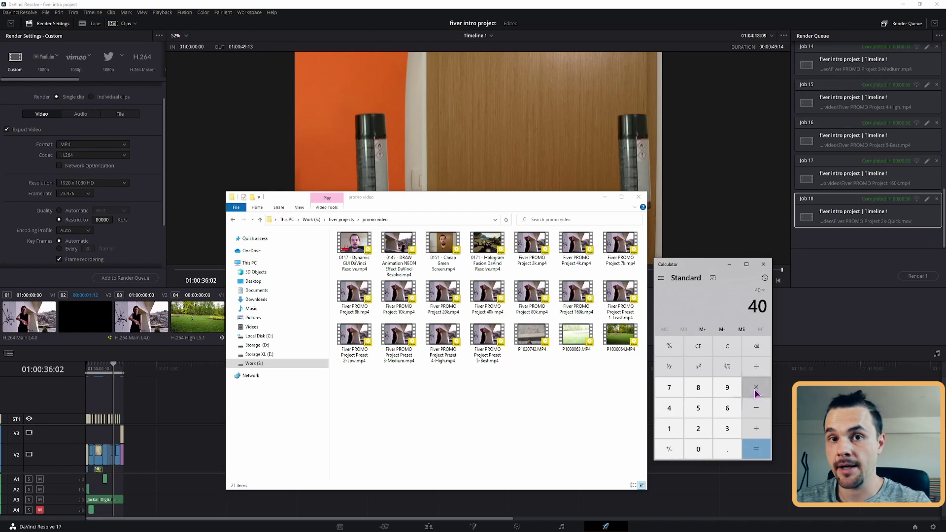
left_click(699, 389)
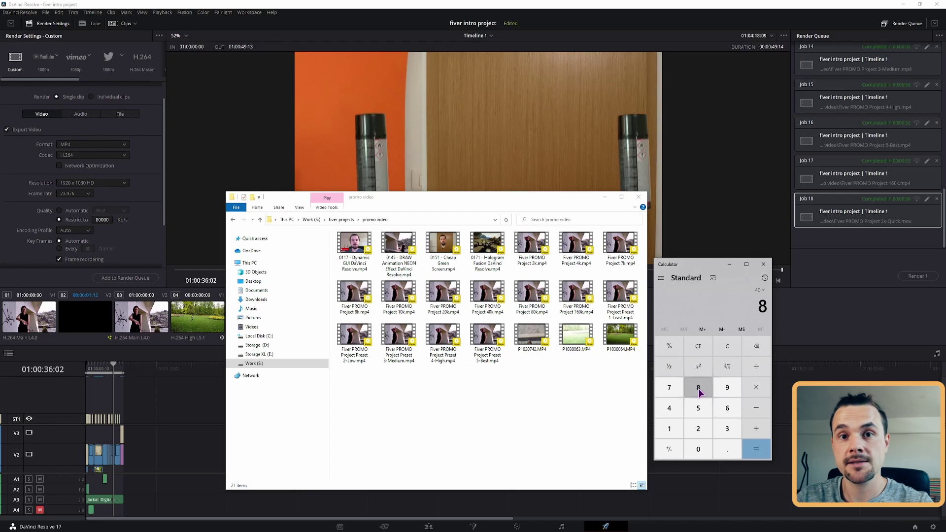
left_click(756, 387)
left_click(669, 429)
left_click(704, 450)
left_click(698, 429)
left_click(675, 410)
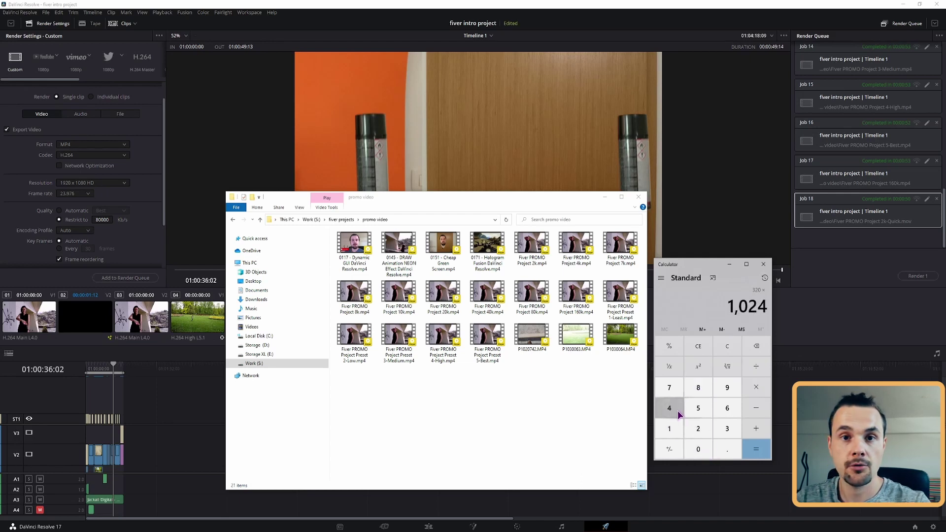
key("Return")
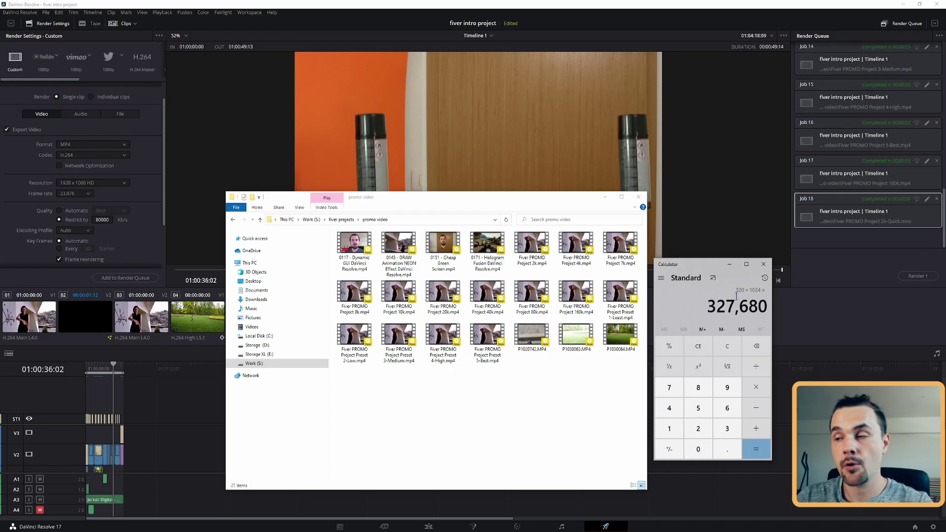
Step: Divide 327,680 by 49 seconds to get an expected bitrate of about 6,687 kbps
left_click(757, 368)
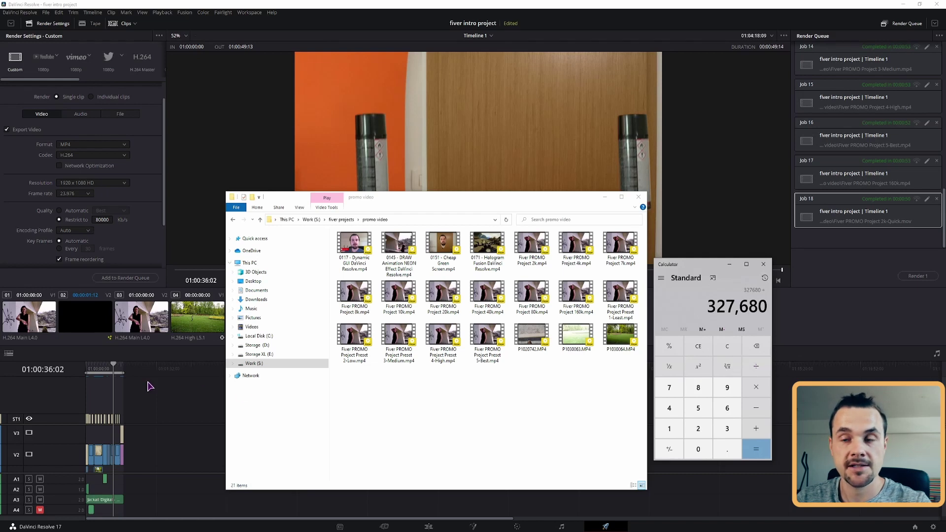
left_click(669, 408)
left_click(727, 387)
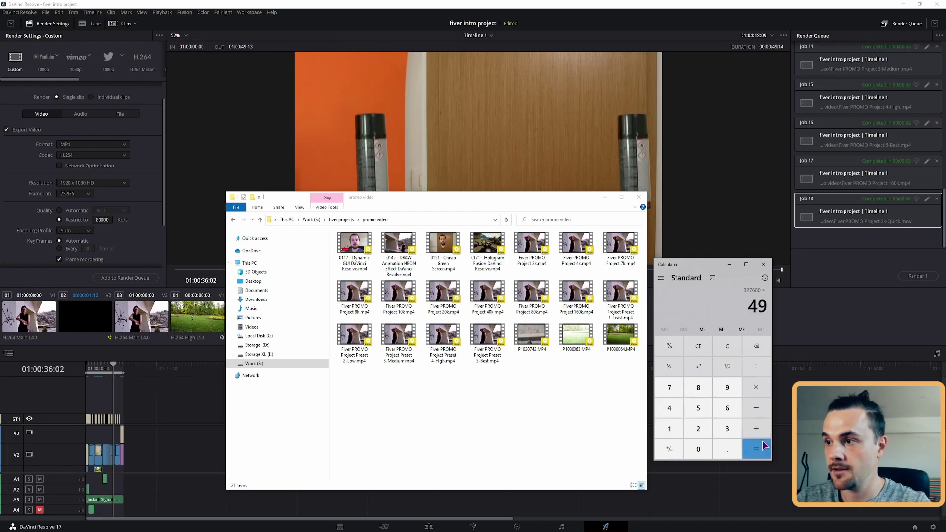
left_click(763, 446)
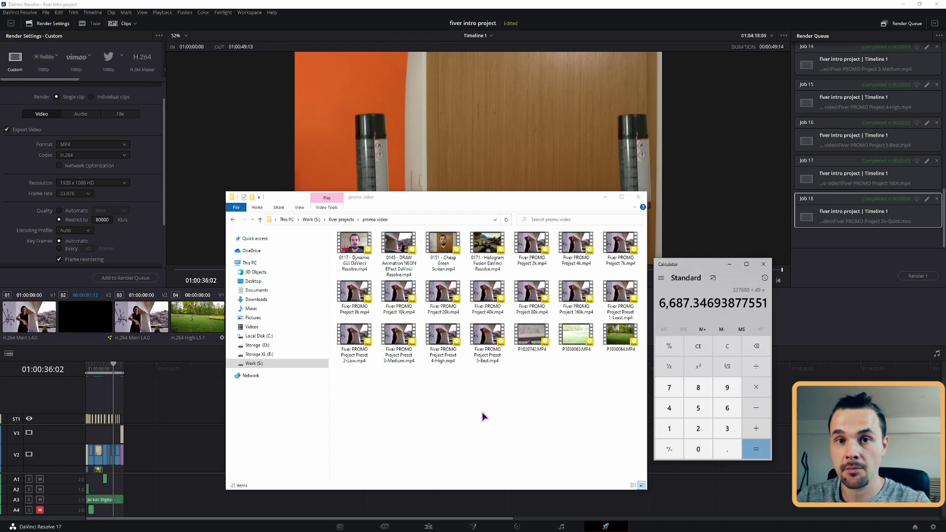
right_click(532, 246)
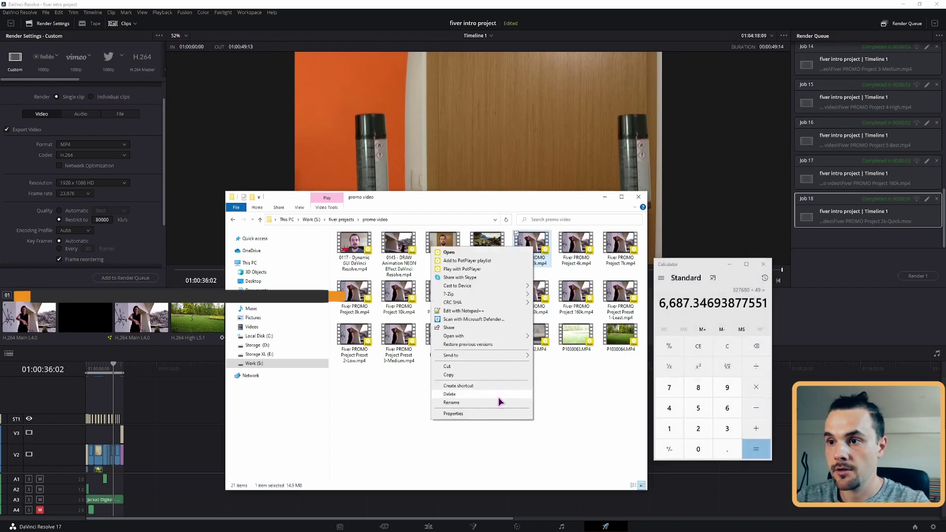
left_click(494, 414)
left_click(583, 265)
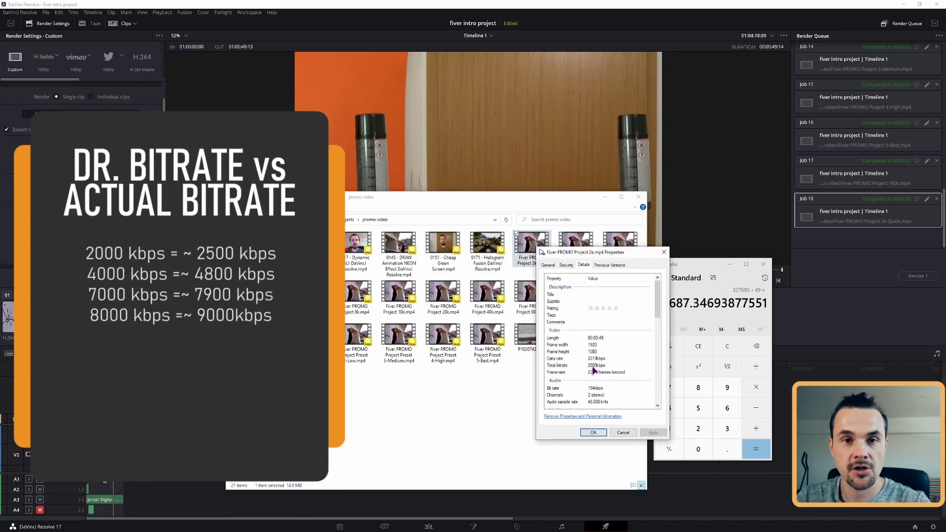
left_click(664, 252)
right_click(579, 265)
left_click(497, 429)
left_click(628, 280)
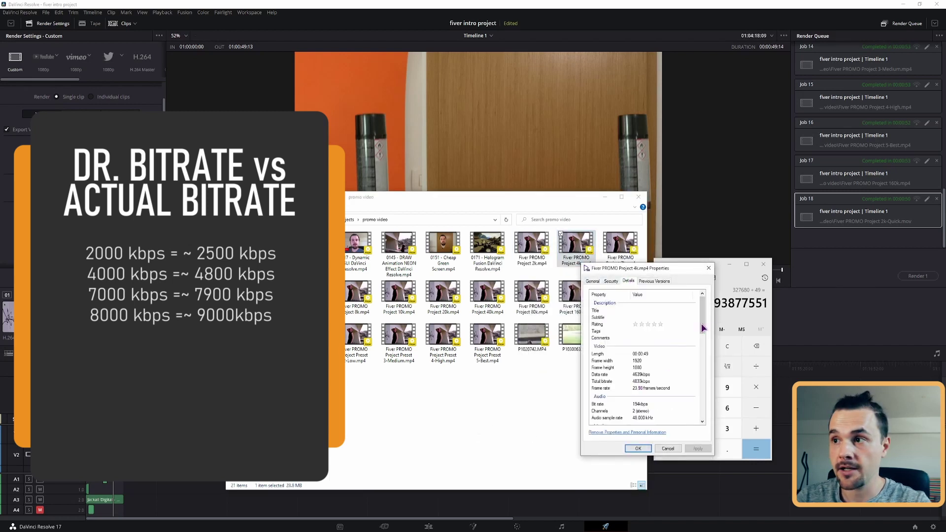
left_click(708, 267)
left_click(619, 244)
right_click(622, 255)
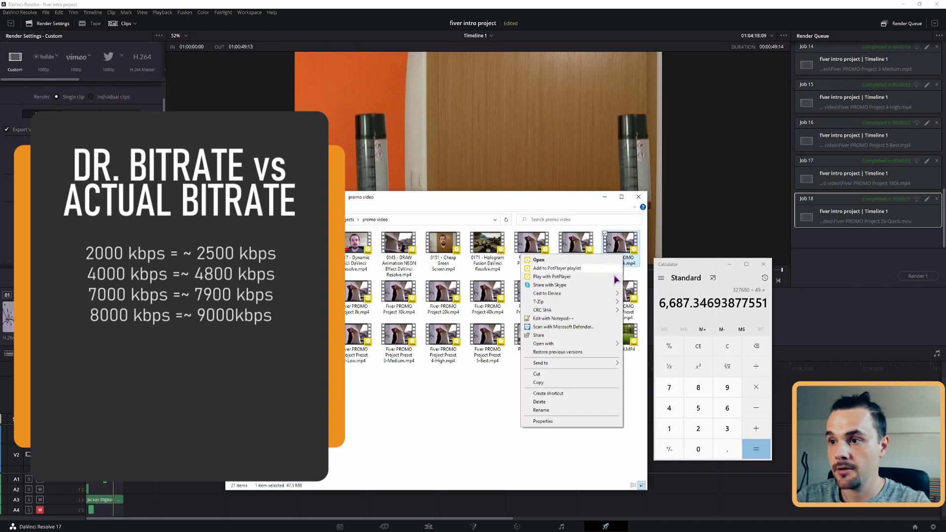
left_click(554, 420)
left_click(673, 272)
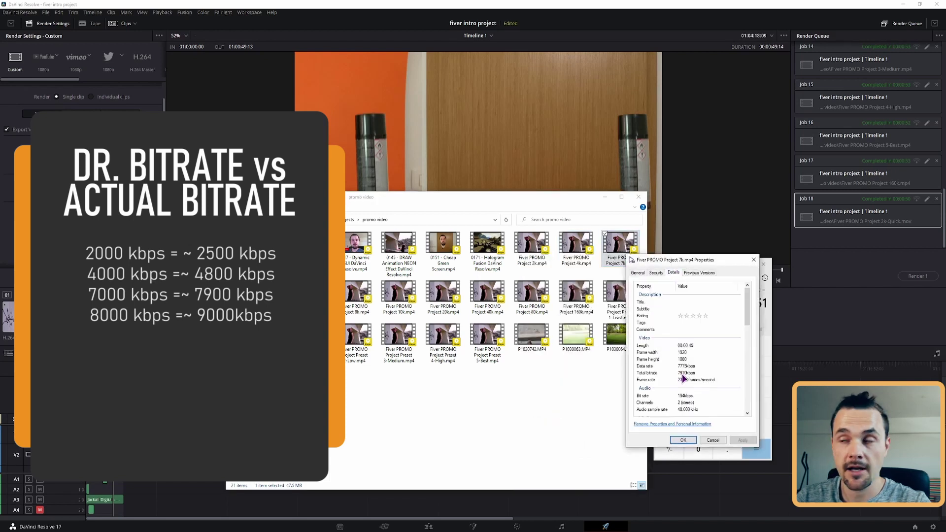
left_click(753, 260)
left_click(354, 288)
right_click(354, 288)
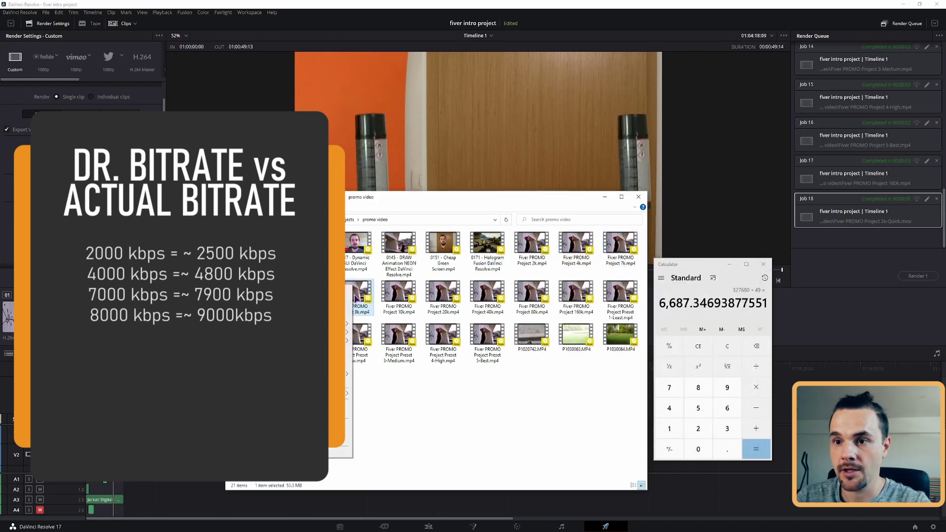
left_click(348, 453)
left_click(403, 303)
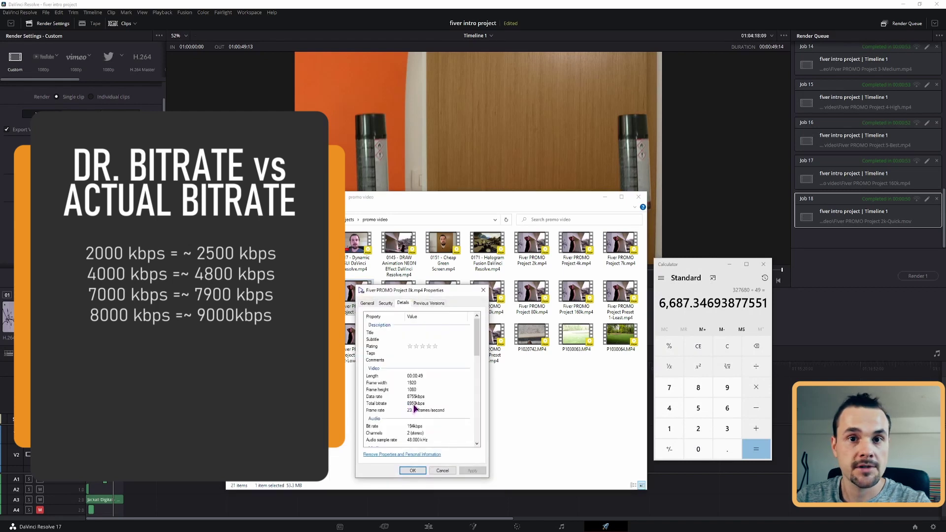
left_click(483, 289)
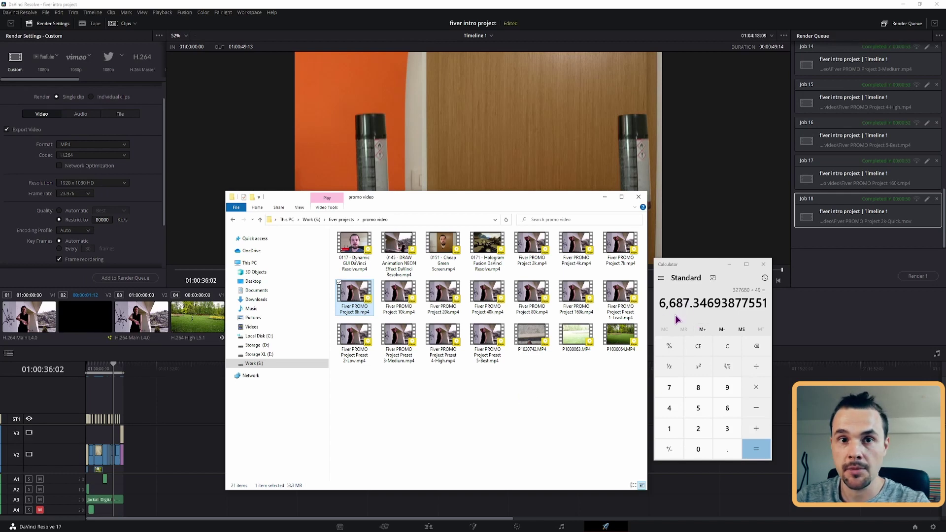
Step: Restrict the bitrate to 6000 Kb/s, name the output Fiver PROMO Project 6.5k, and render it
left_click(101, 220)
type("6000")
scroll(101, 192, "up", 1)
left_click(90, 89)
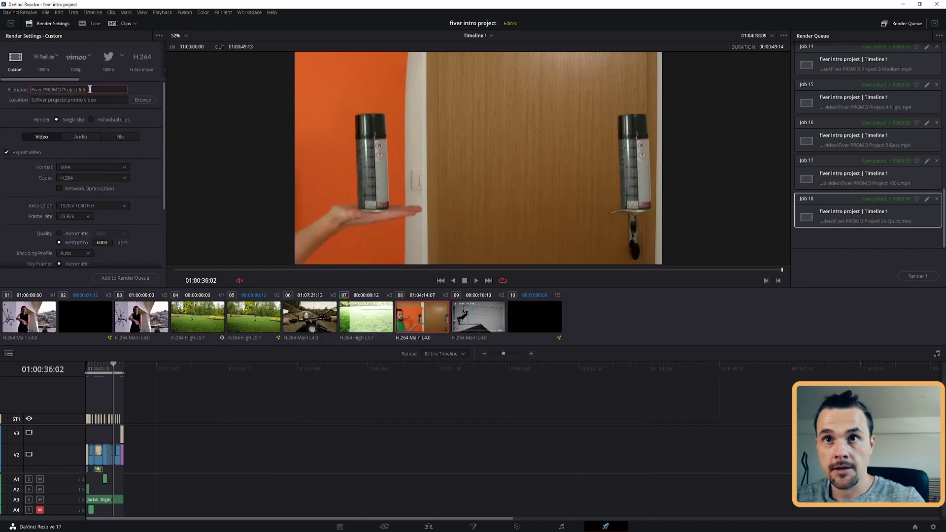
type("k")
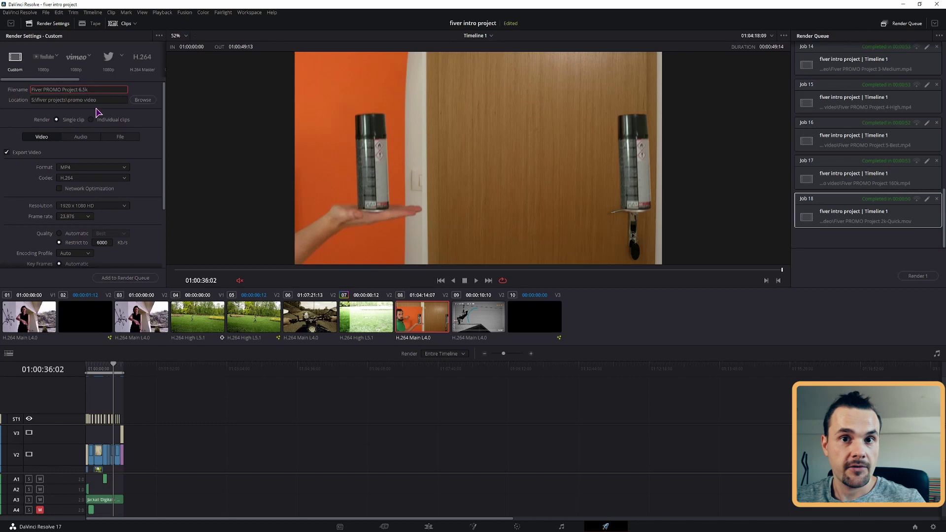
left_click(125, 278)
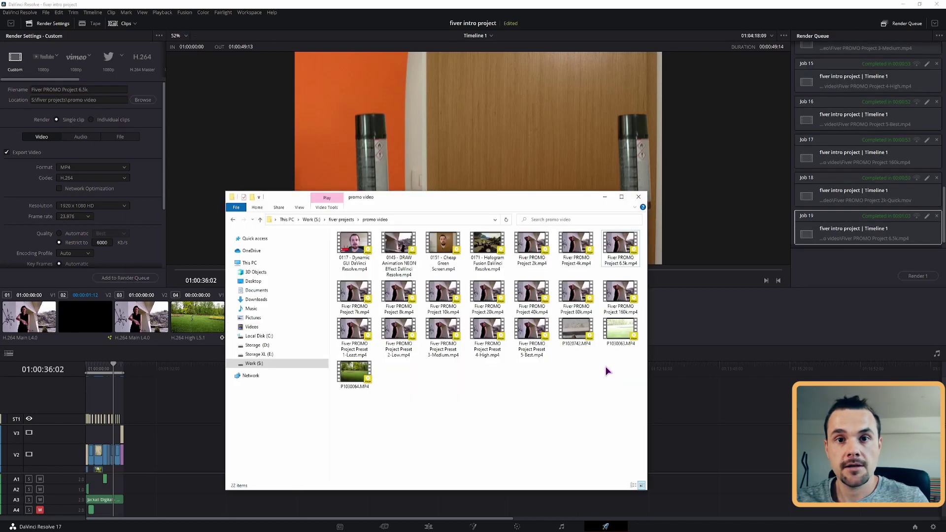
key("space")
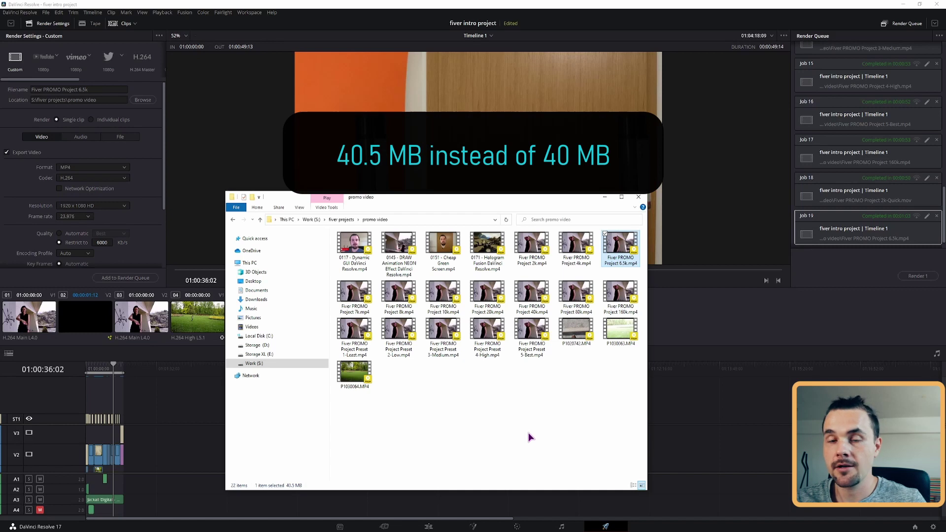
Step: Open the Details properties of Fiver PROMO Project 6.5k.mp4, showing a data rate near 6800 kbps
key("shift+F10")
left_click(573, 428)
left_click(670, 283)
left_click_drag(684, 271, 598, 286)
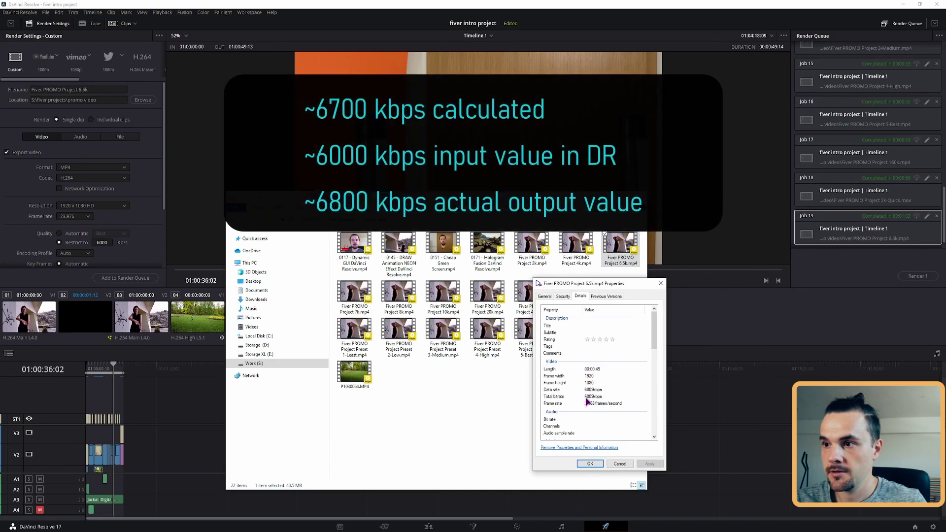